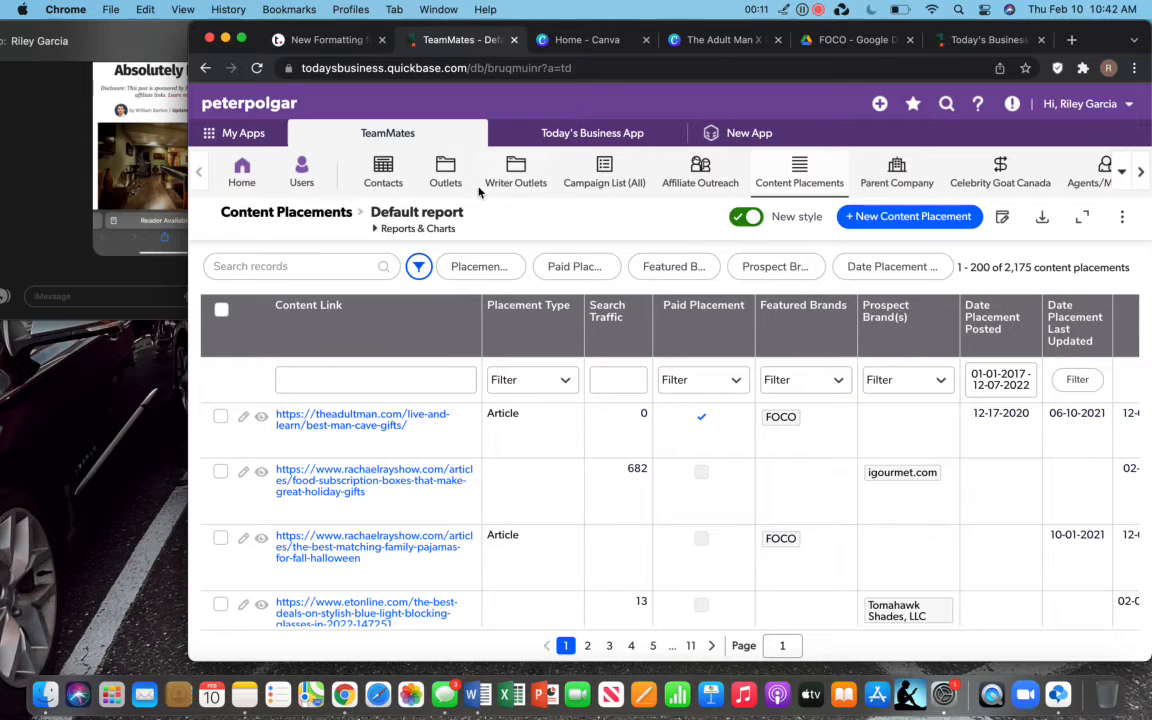
- Open the Graphics / Screenshots report of the Content Placements table
click(800, 176)
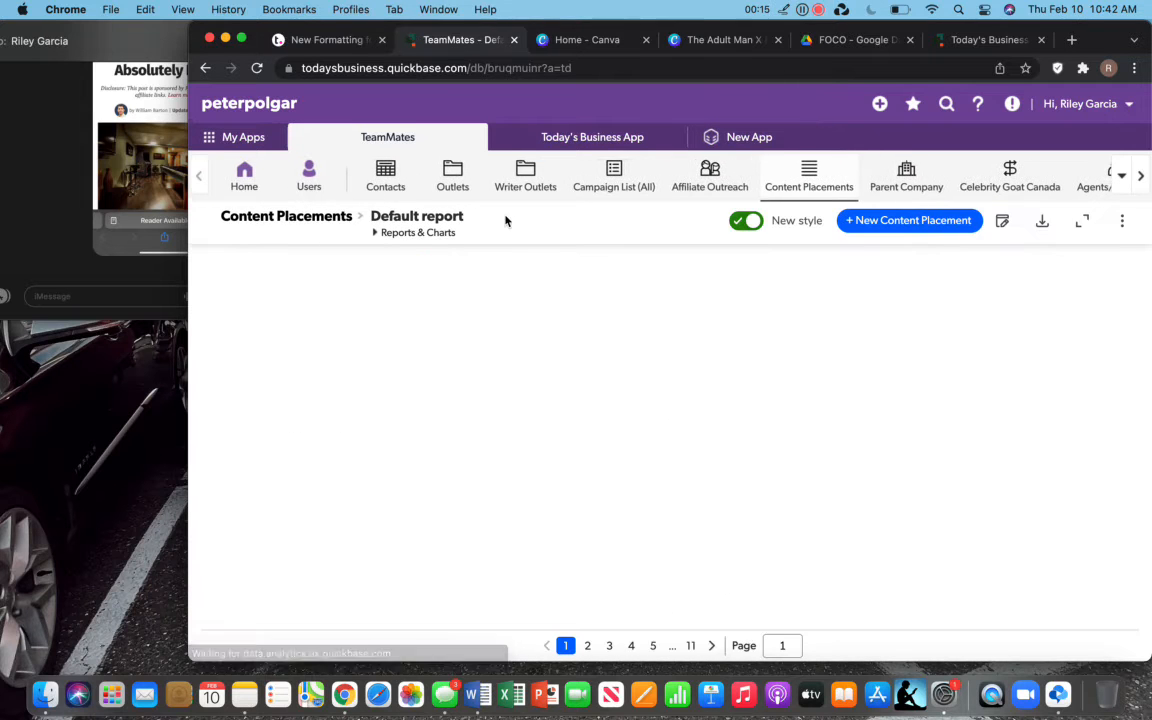
click(416, 230)
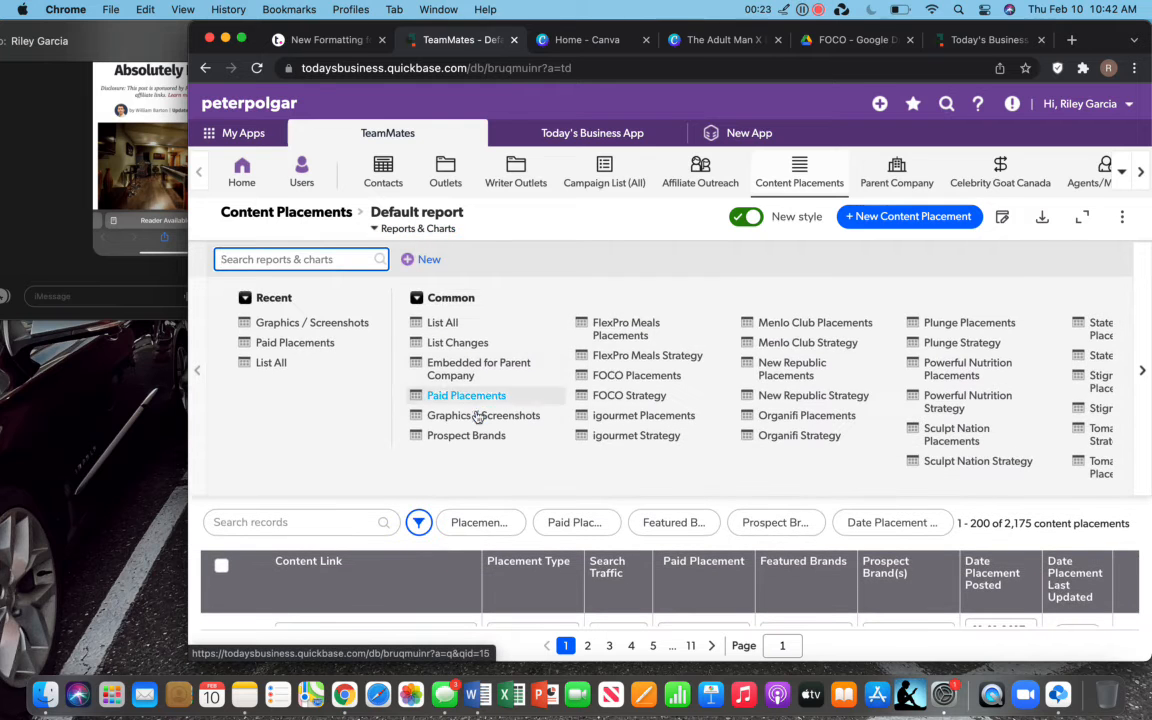
click(491, 418)
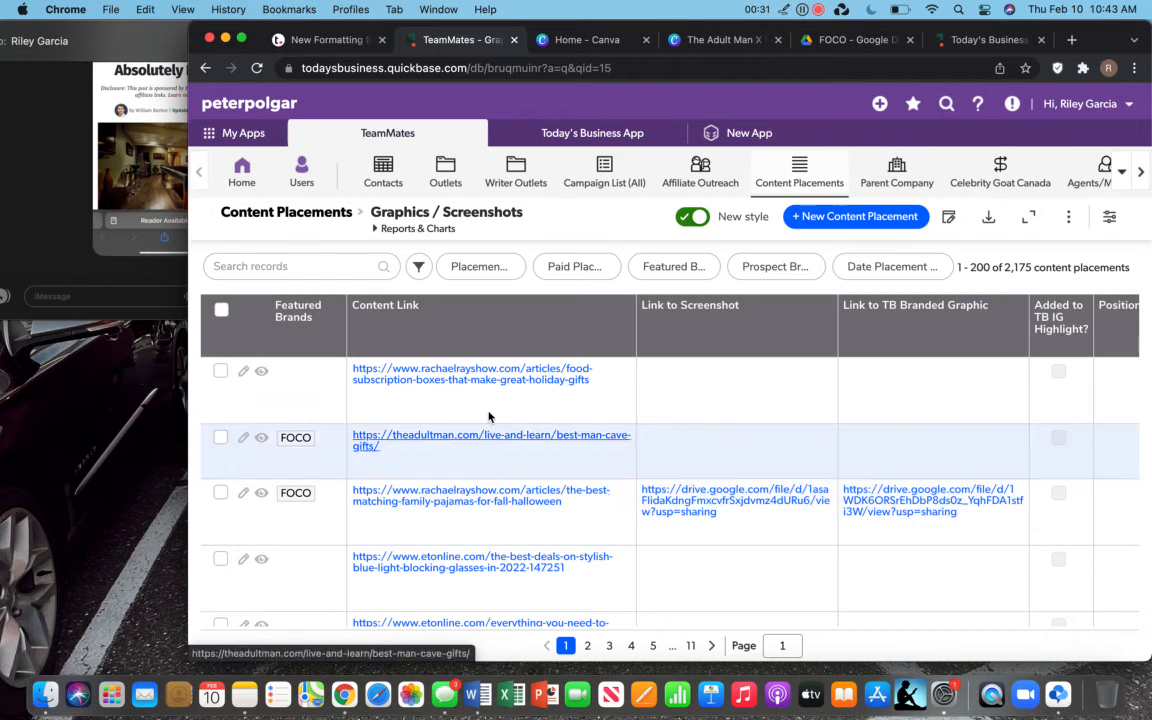
- Find the FOCO placement for theadultman.com/live-and-learn/best-man-cave-gifts/ in the report and open its record for editing
scroll(421, 479, down, 2)
scroll(432, 580, up, 2)
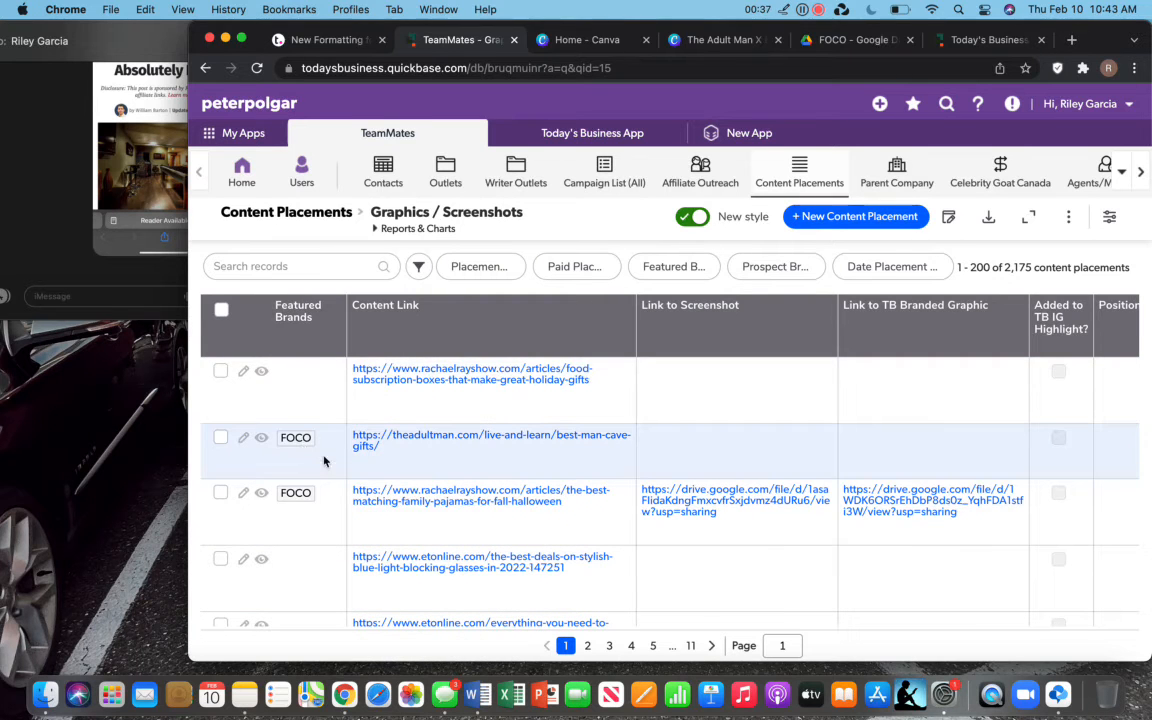
scroll(323, 460, down, 3)
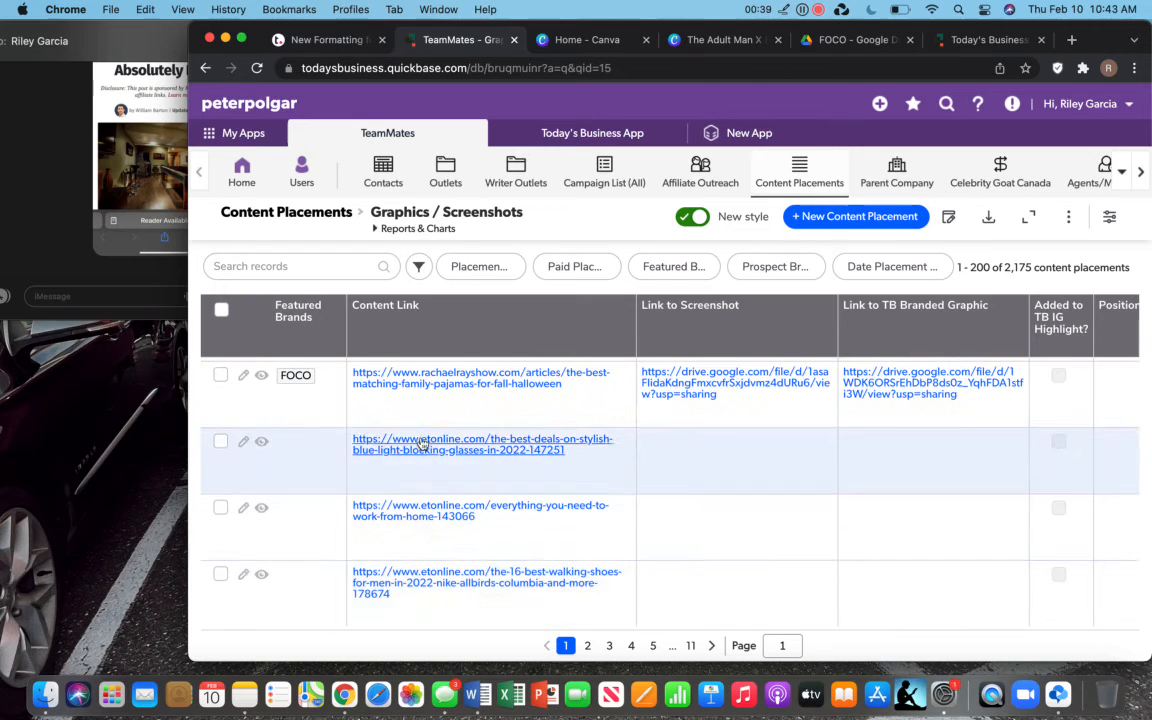
scroll(321, 470, up, 3)
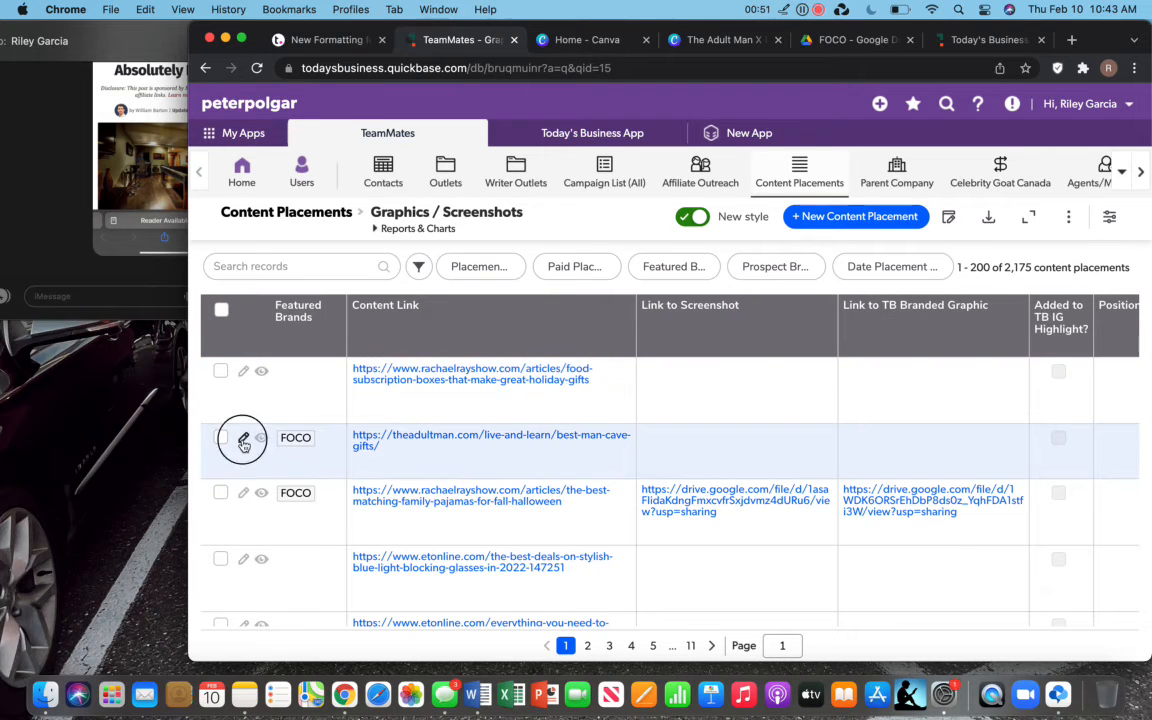
click(243, 441)
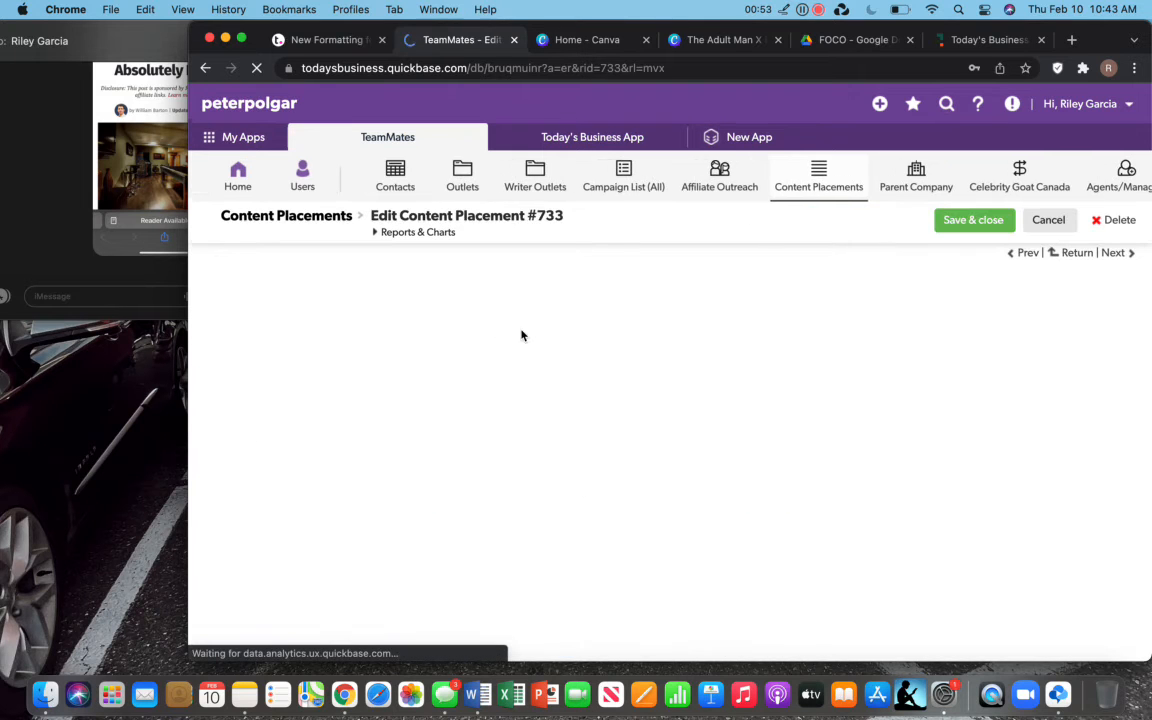
click(1070, 40)
text(https://theadultman.com/live-and-learn/best-man-cave-gifts/)
key(Return)
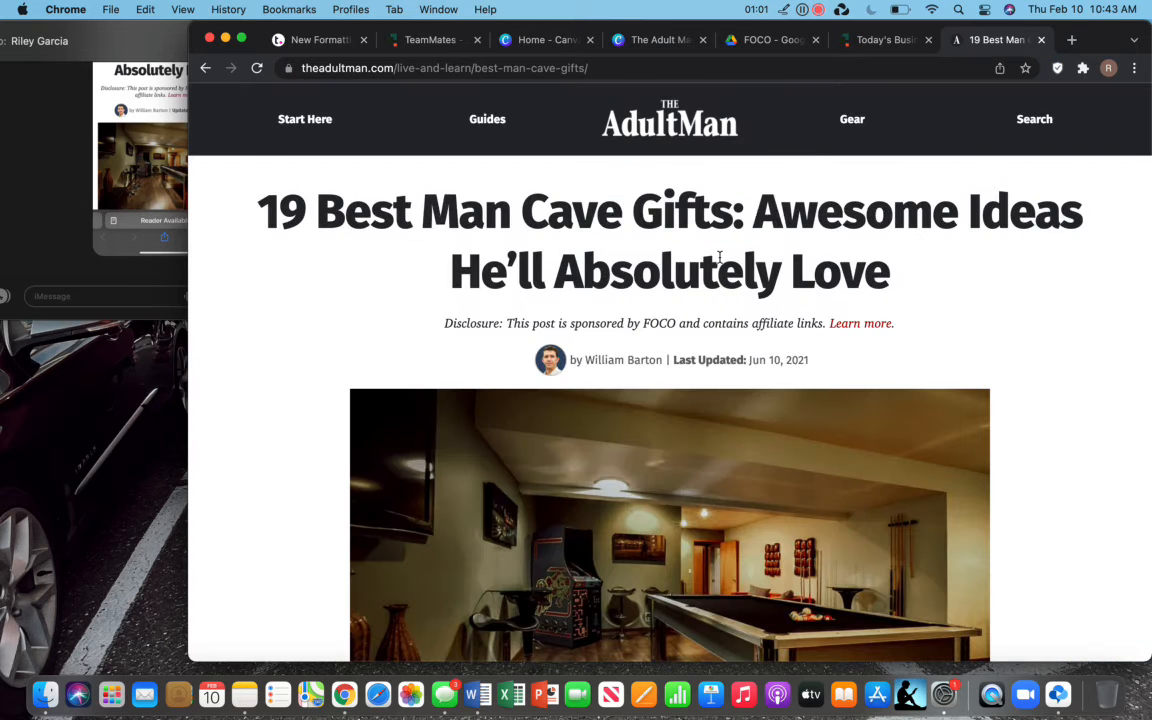
- Copy the article's web address, send it in the open Messages conversation, and close the article
click(778, 66)
key(super+c)
click(85, 294)
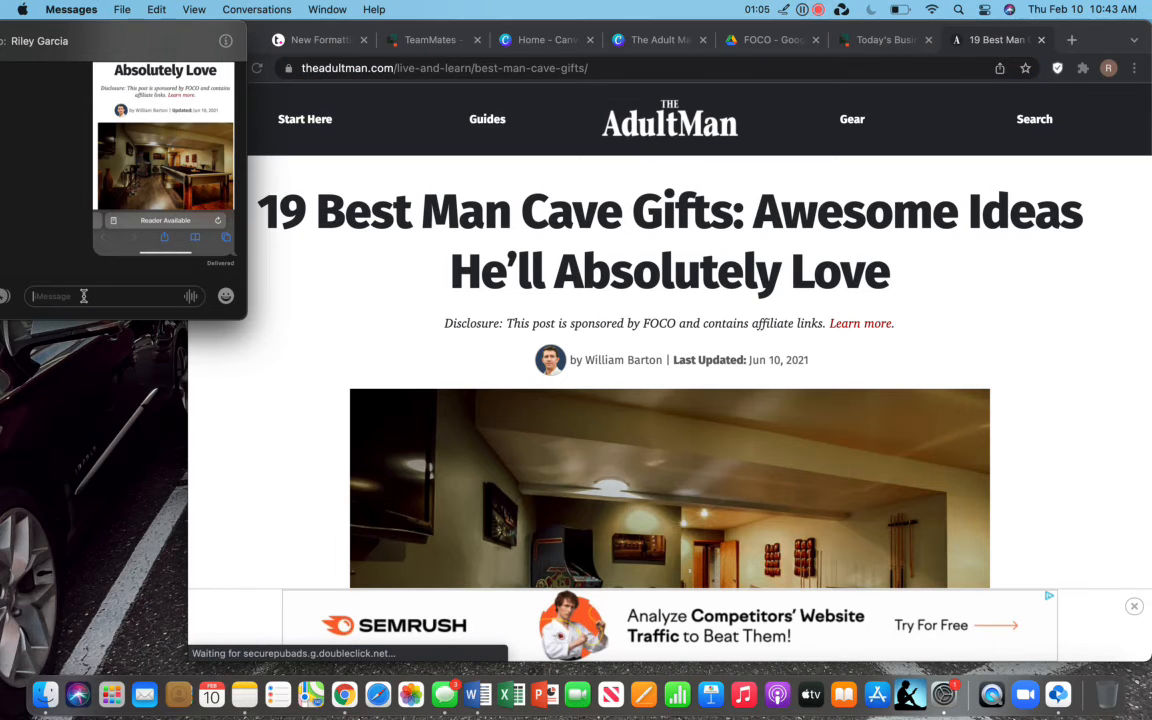
key(super+v)
key(Return)
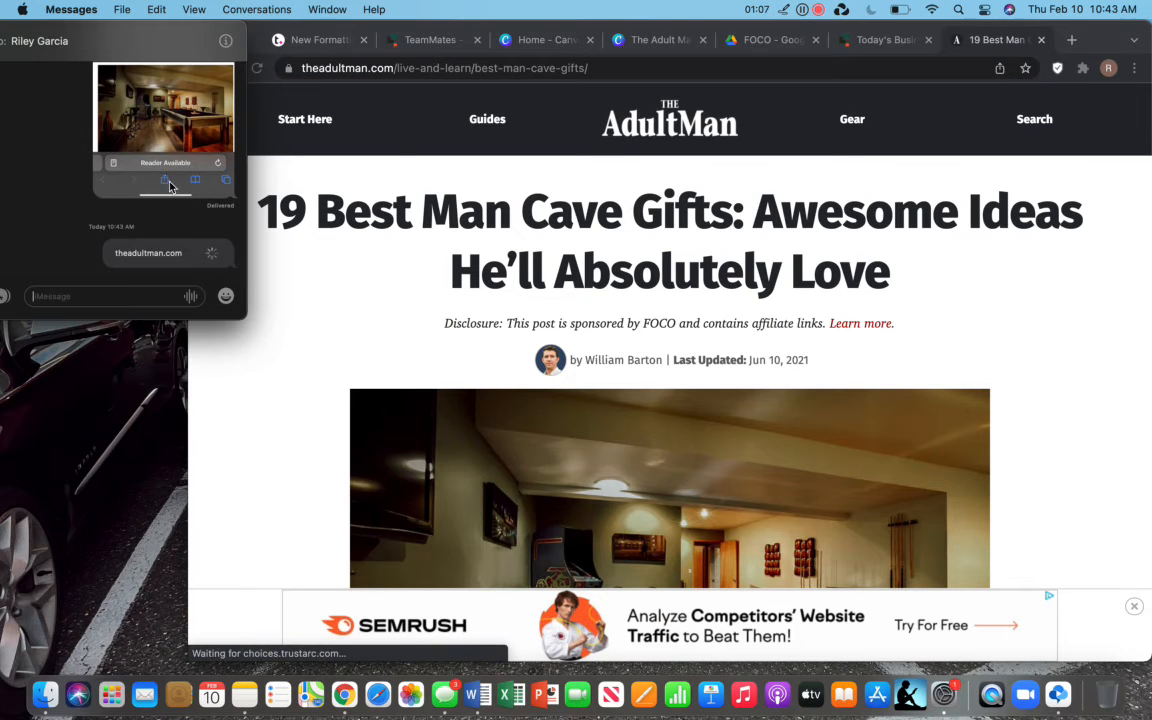
click(976, 88)
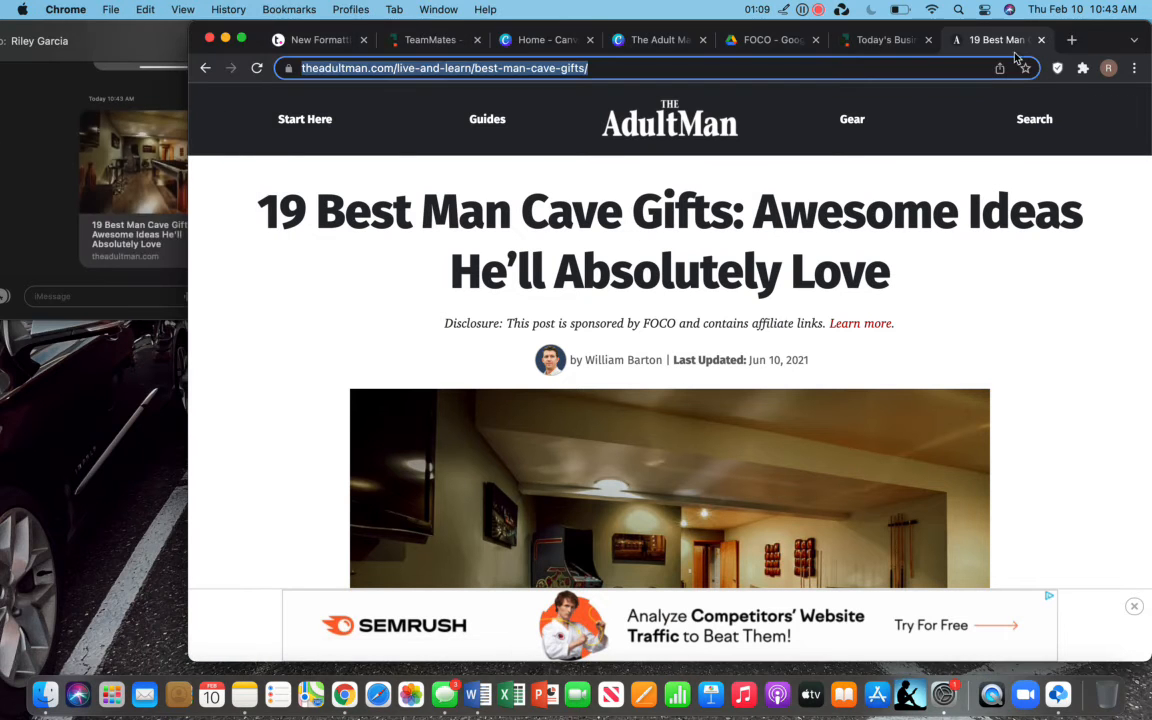
click(1042, 41)
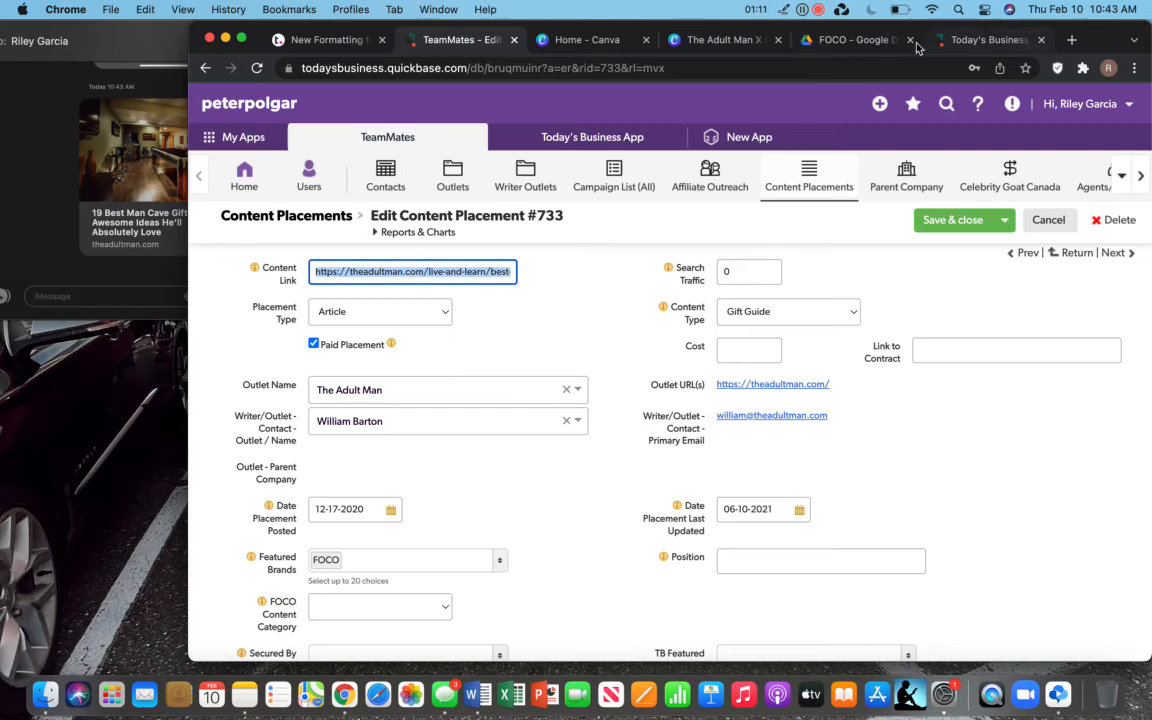
- Switch to The Adult Man X FOCO IG Story design in Canva and upload the two article screenshots from the Messages conversation
click(587, 40)
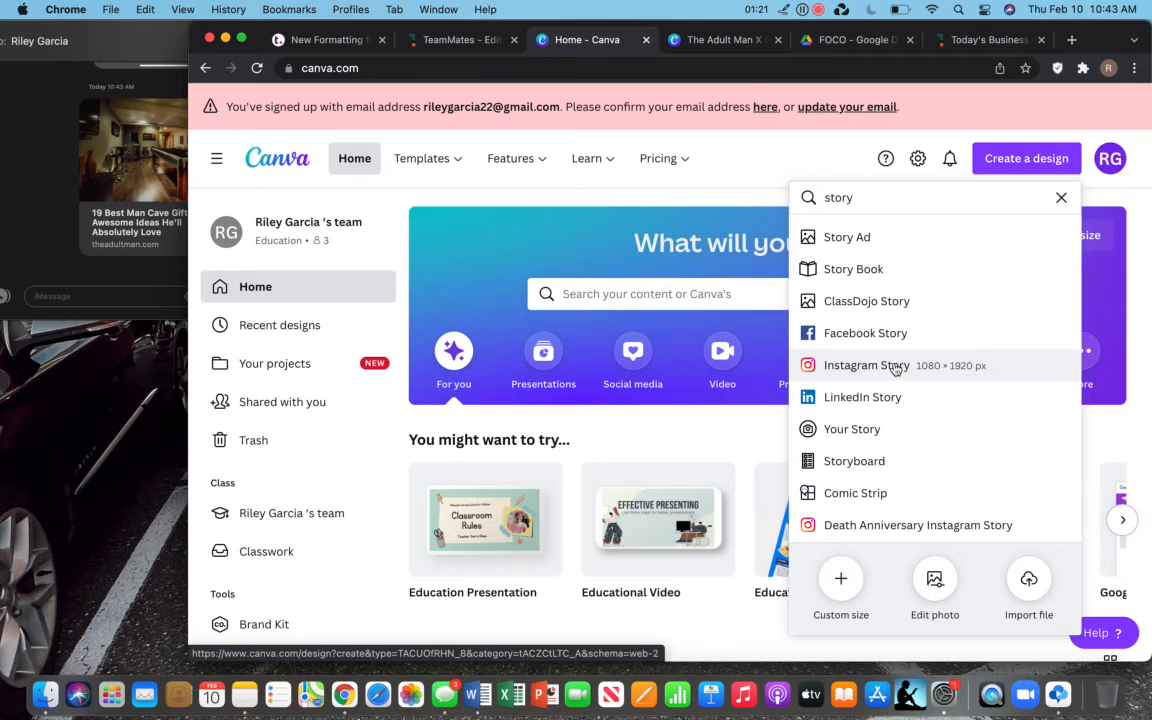
click(750, 46)
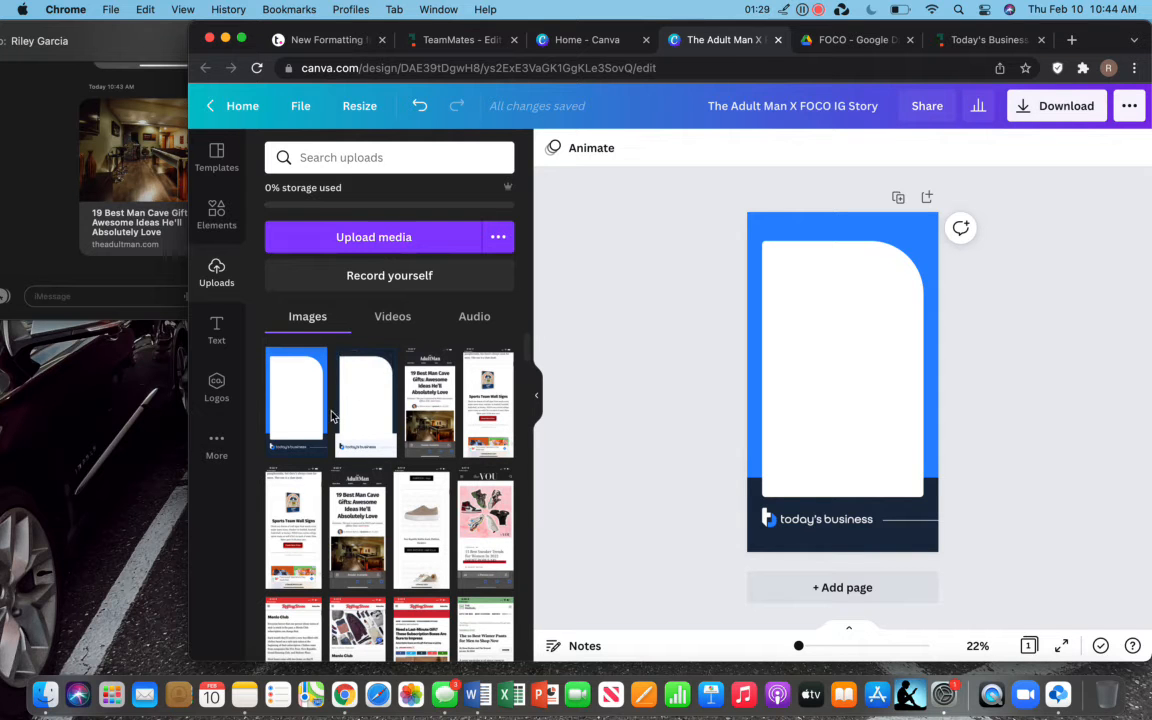
click(32, 181)
scroll(140, 160, up, 10)
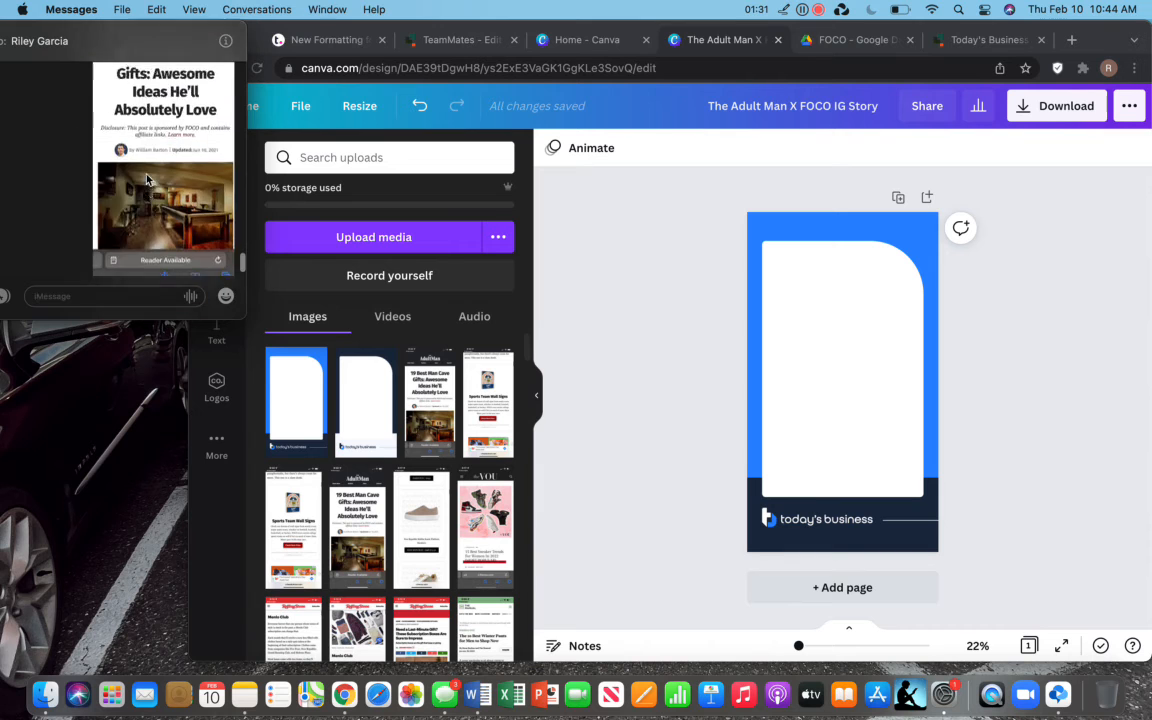
drag(160, 138, 428, 548)
click(116, 160)
scroll(115, 161, down, 5)
drag(116, 160, 370, 470)
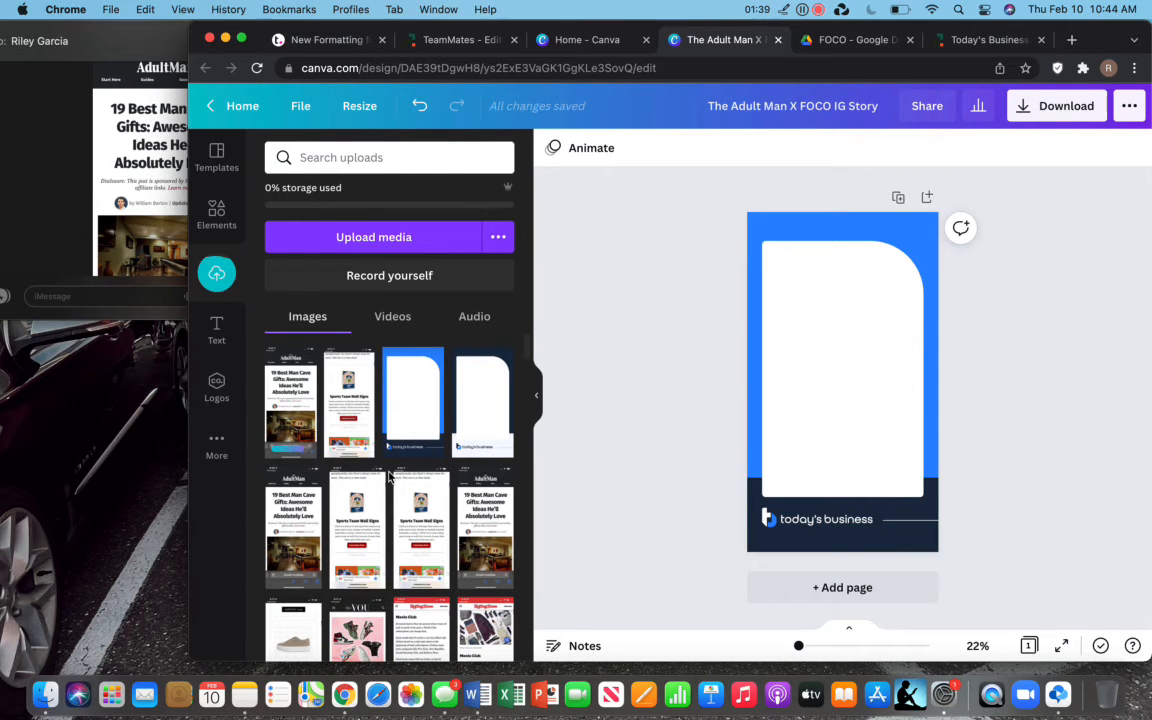
- Add the article title screenshot to the story, crop it to the AdultMan logo, and place it in the white frame's upper-left corner
click(290, 400)
drag(850, 265, 850, 271)
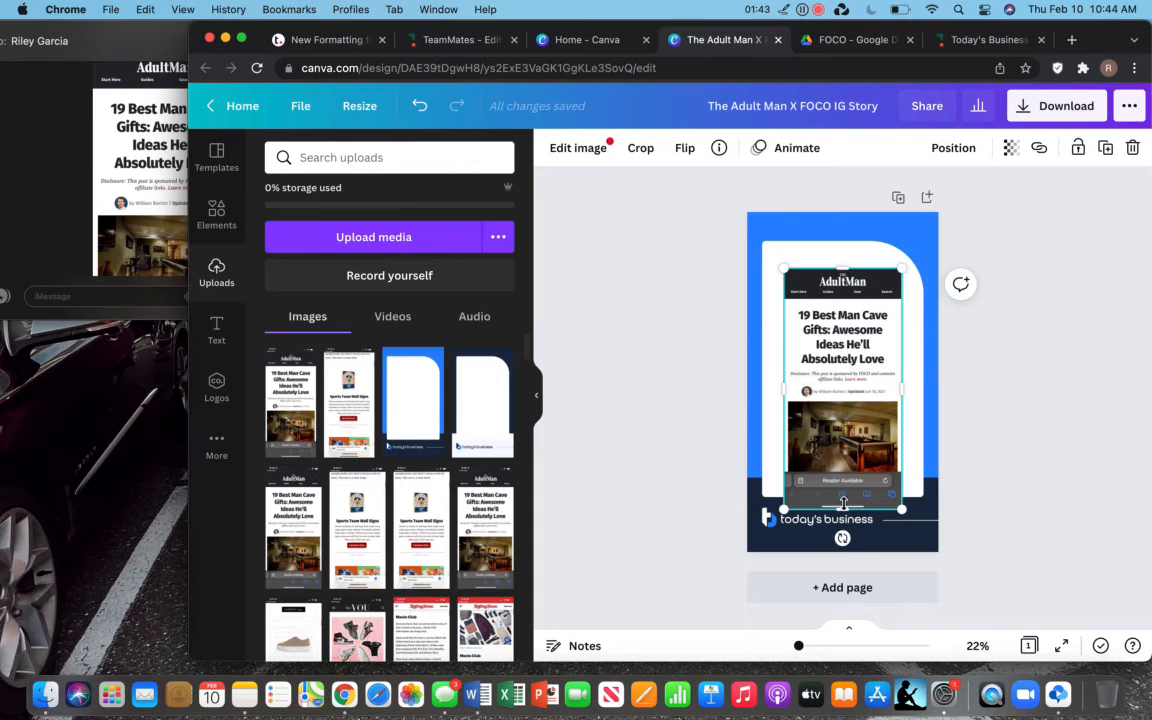
drag(843, 481, 873, 281)
drag(787, 280, 810, 262)
click(813, 272)
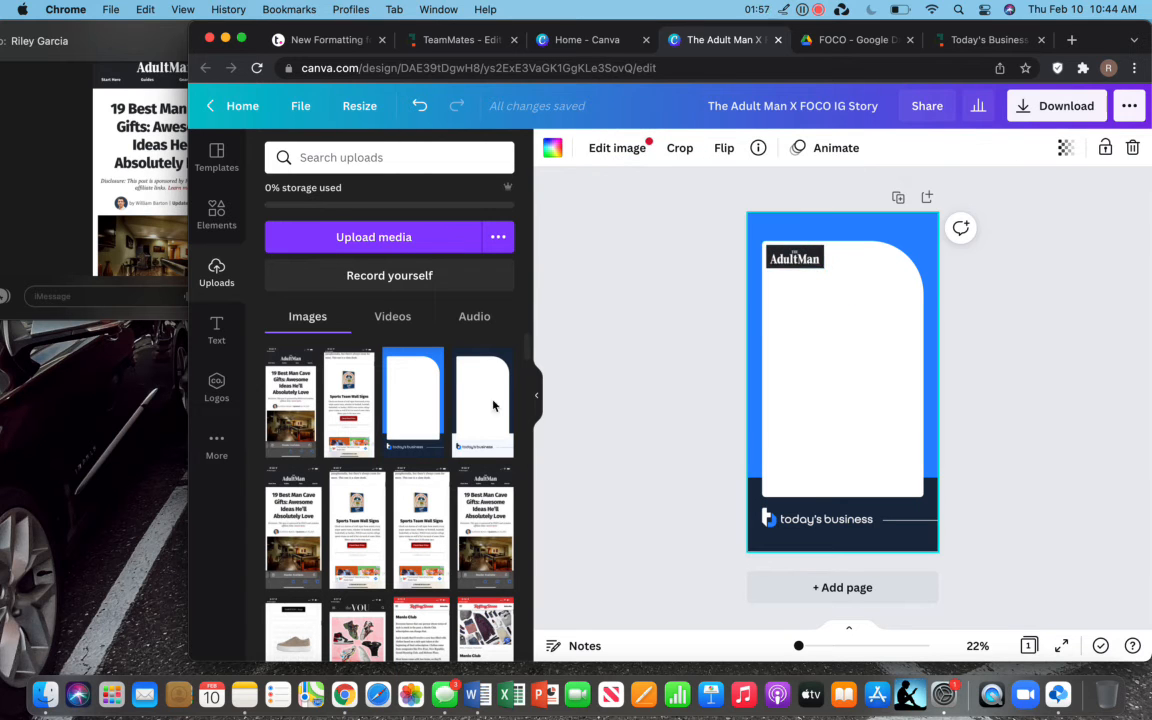
- Add the title screenshot again, crop it to the "19 Best Man Cave Gifts" headline, and position it below the logo
click(298, 420)
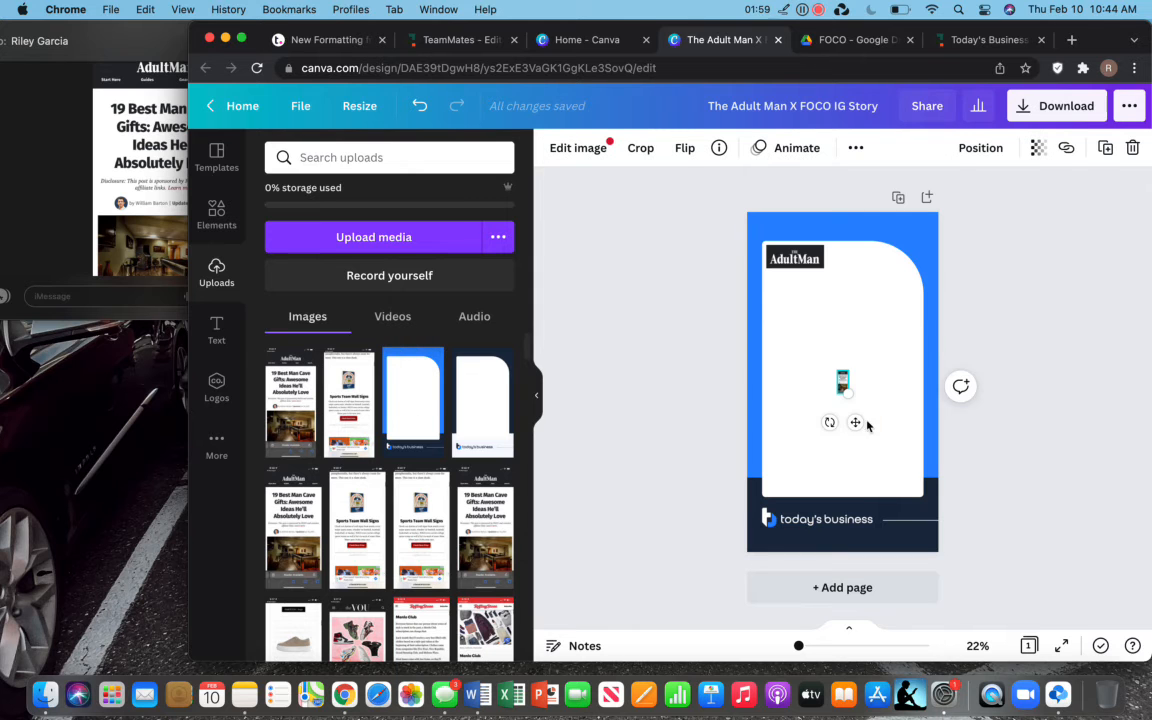
drag(845, 398, 951, 496)
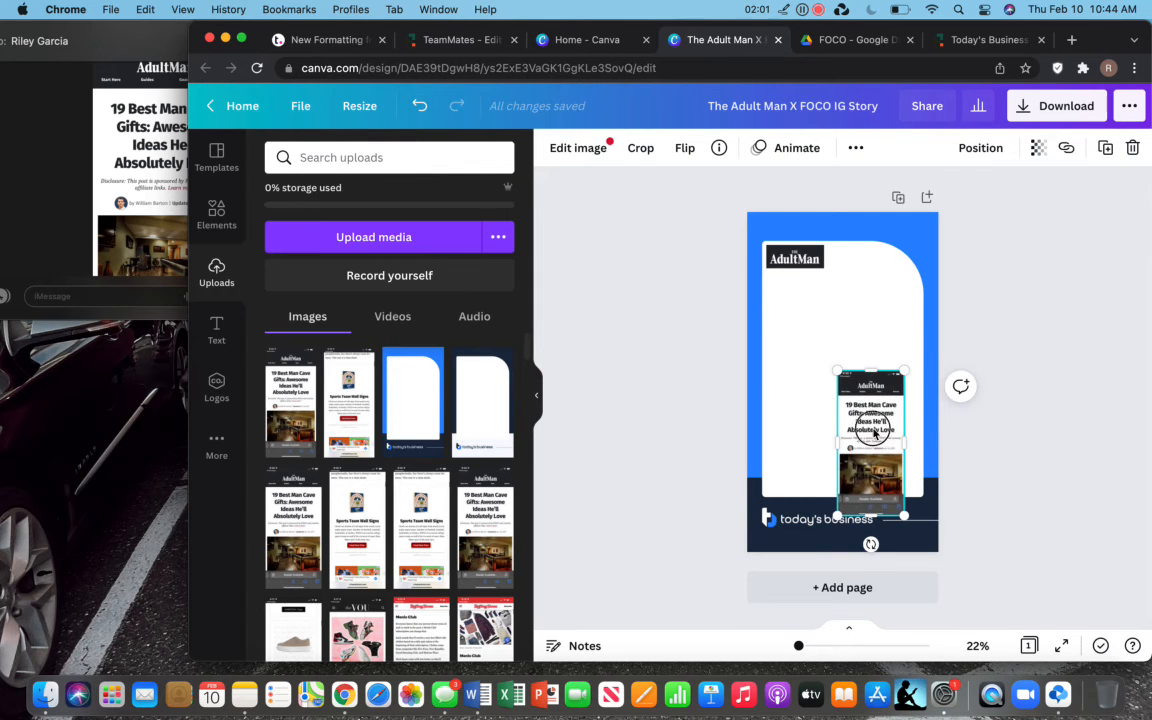
drag(871, 450, 851, 372)
drag(850, 310, 862, 339)
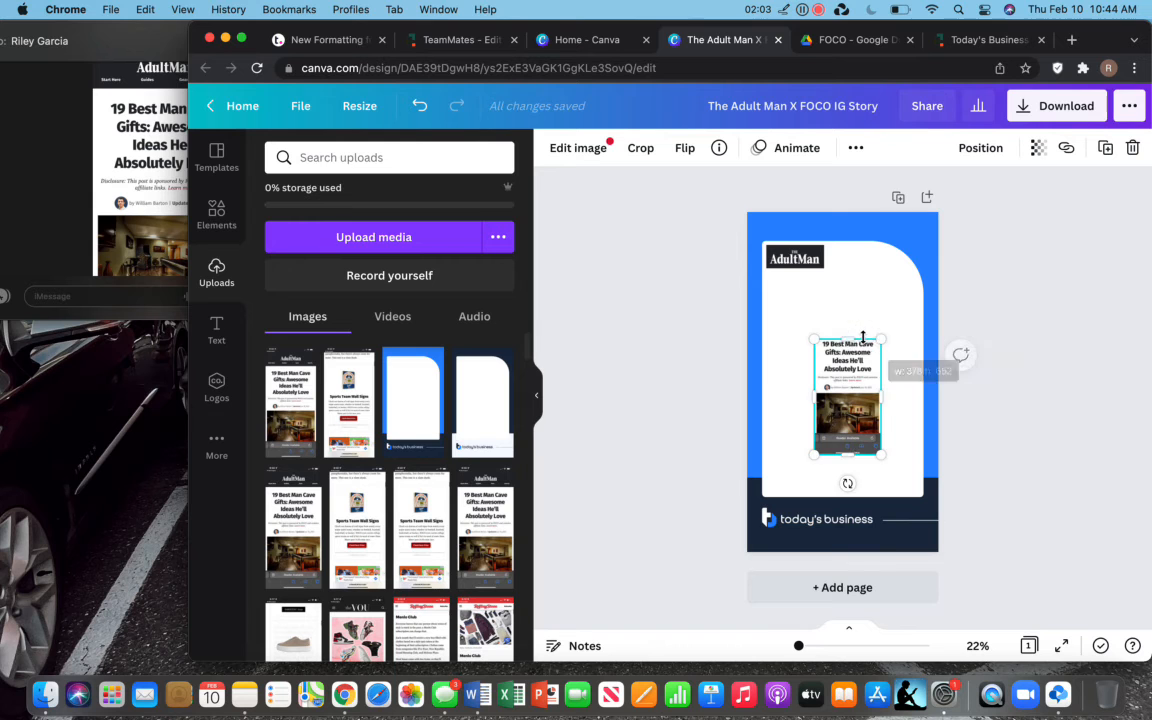
drag(851, 453, 852, 289)
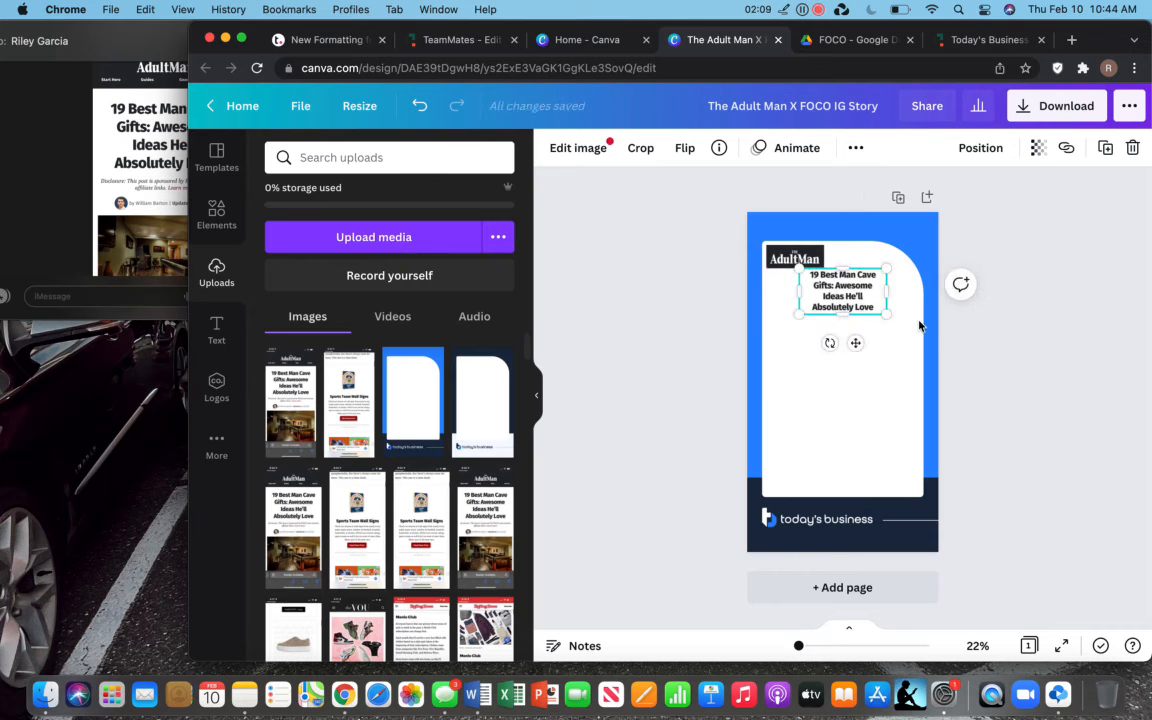
click(910, 323)
- Add the Sports Team Wall Signs screenshot, crop it to the product image, text and Check Best Price button, and fit it below the headline
click(352, 440)
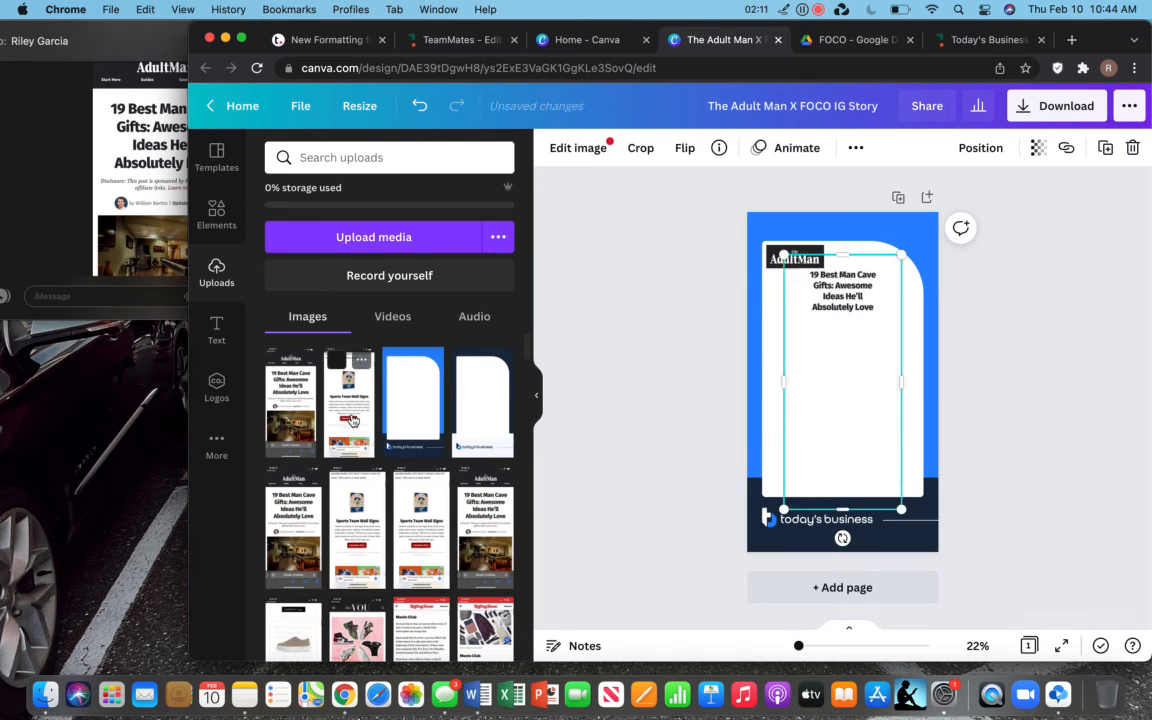
drag(846, 253, 858, 305)
drag(839, 500, 846, 430)
drag(846, 372, 824, 442)
drag(890, 376, 854, 298)
click(1011, 364)
click(855, 306)
click(880, 375)
drag(880, 374, 879, 371)
click(1009, 443)
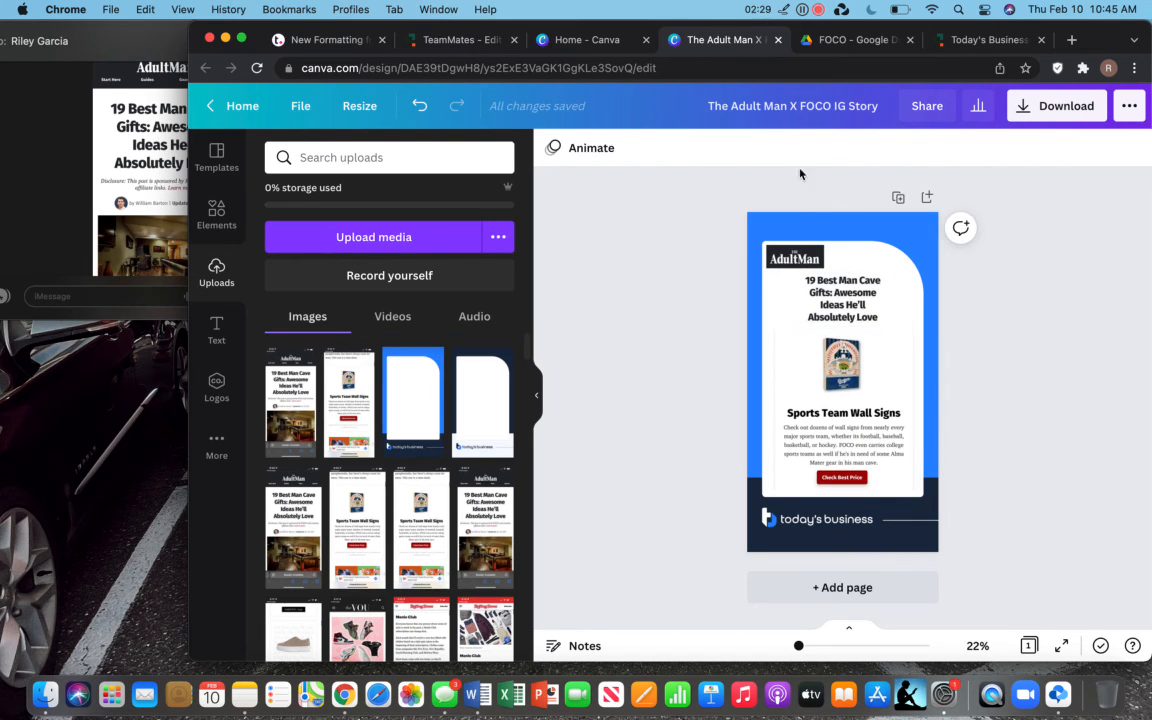
- Download the finished story design as a PNG at size 1
click(797, 106)
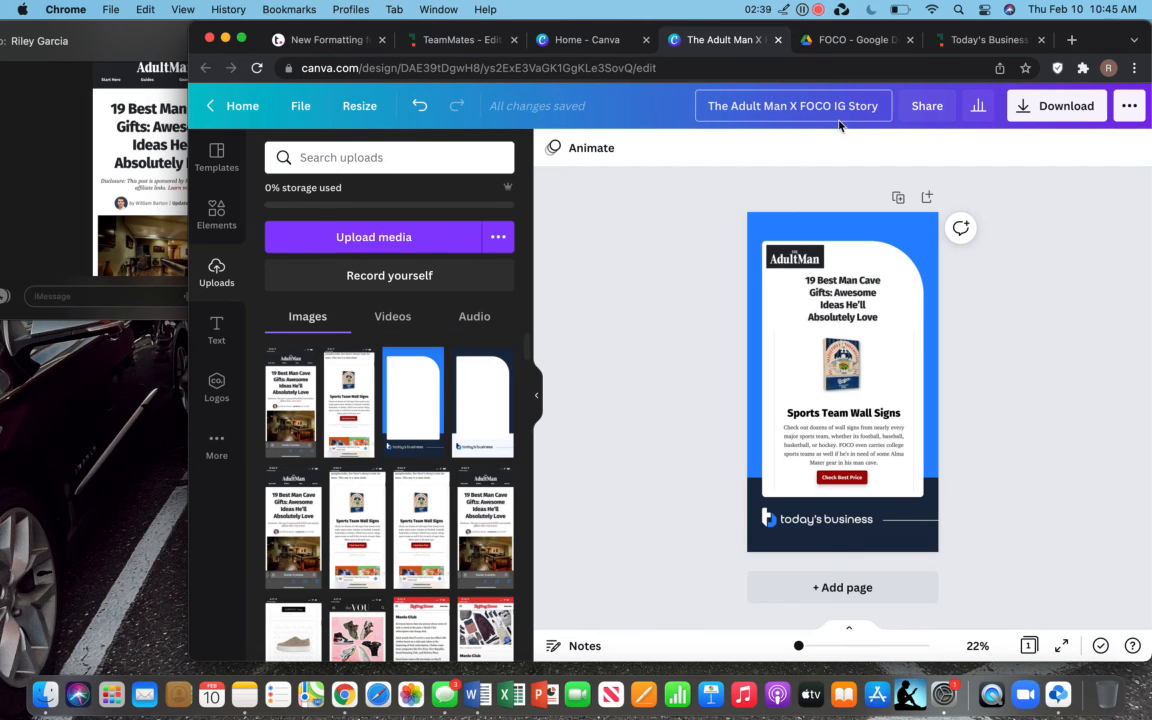
click(1043, 120)
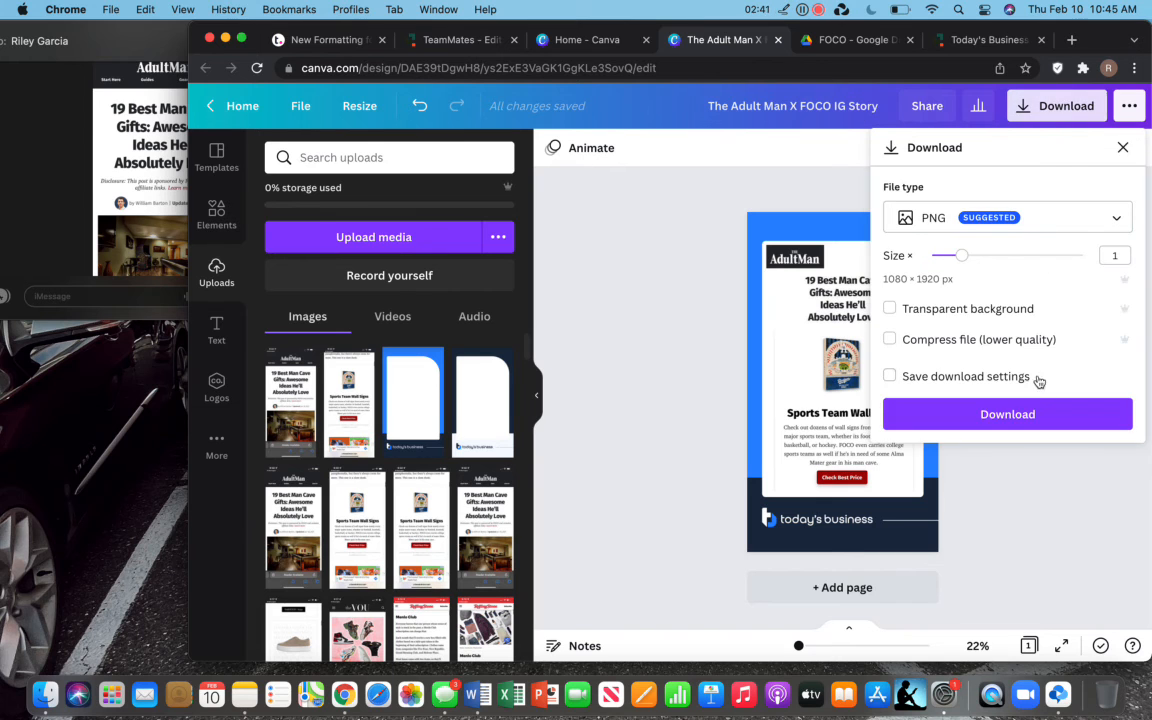
click(1007, 414)
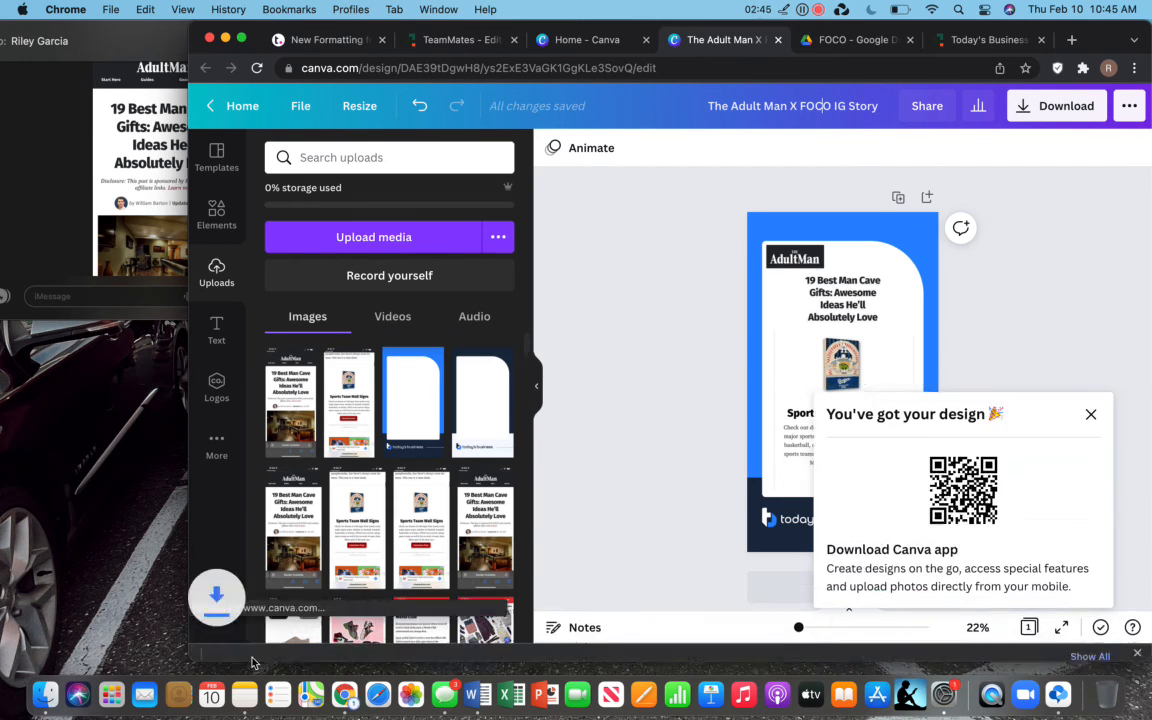
- Upload the downloaded story PNG to the FOCO folder under Affiliate Placements in Google Drive, as a new version of the existing file
click(846, 40)
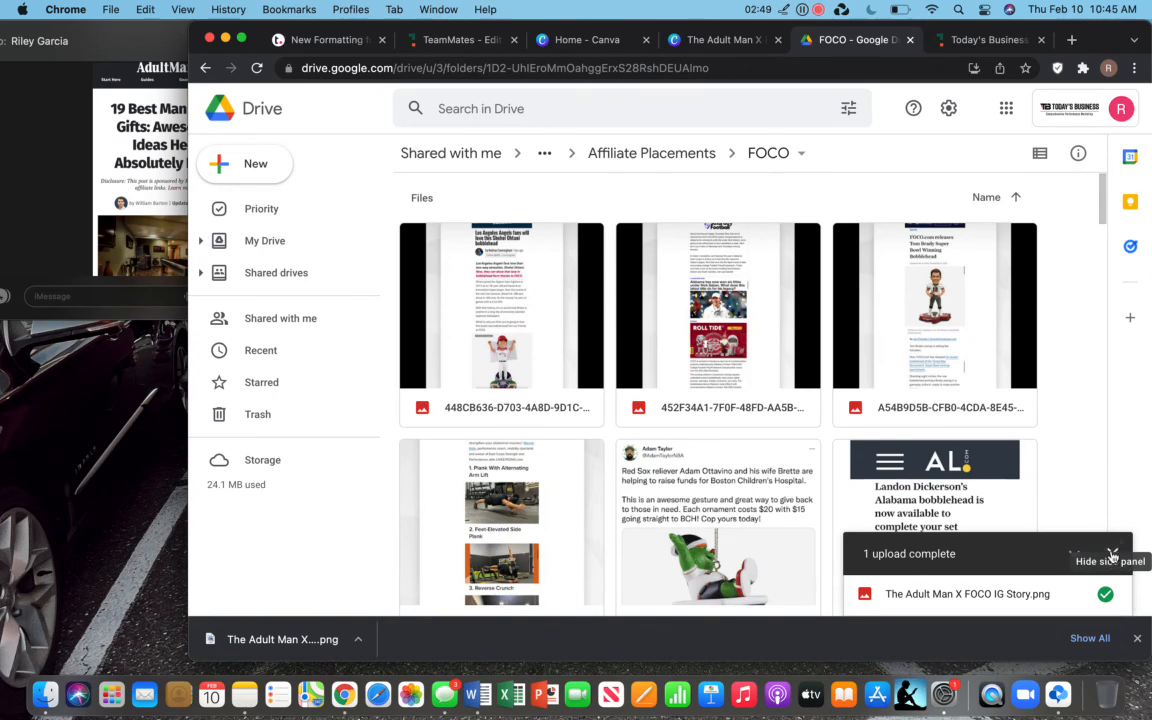
click(674, 154)
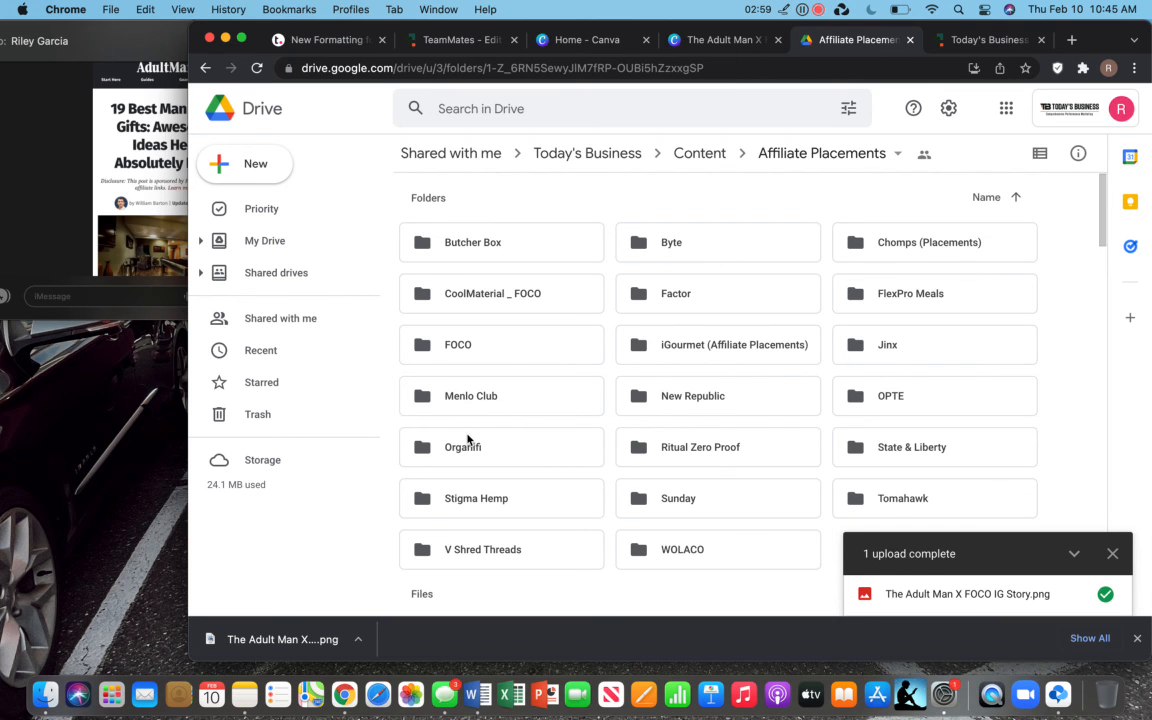
double_click(524, 348)
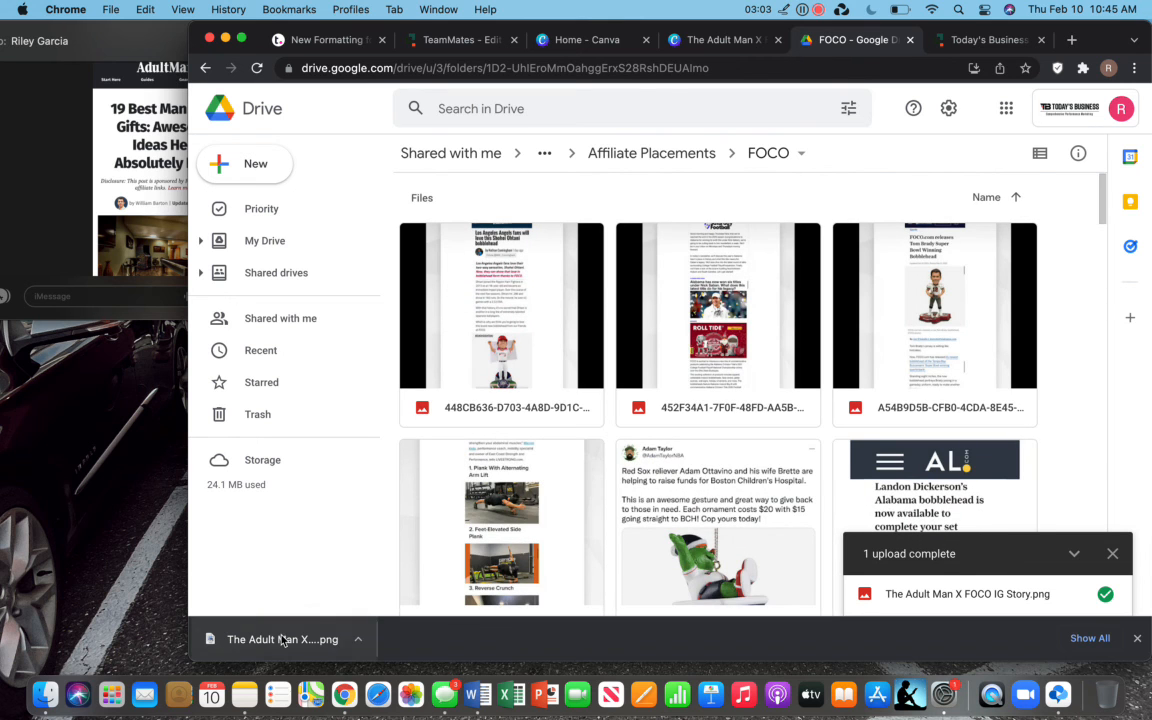
drag(302, 630, 630, 350)
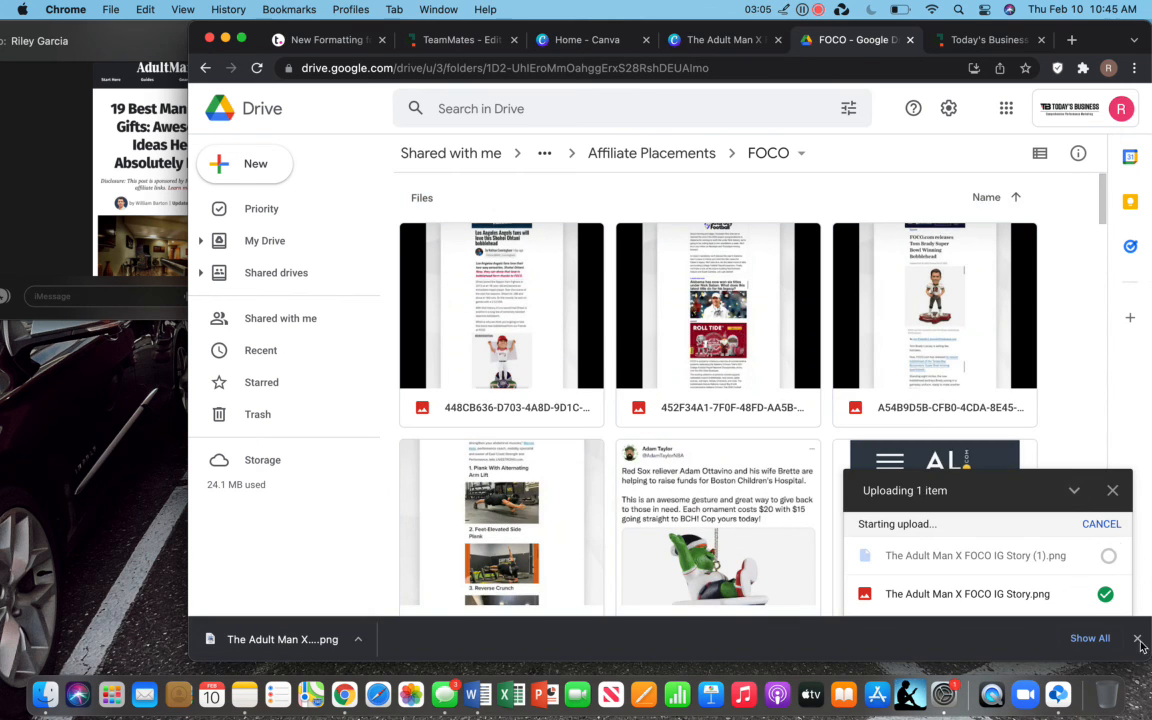
click(1136, 640)
click(812, 466)
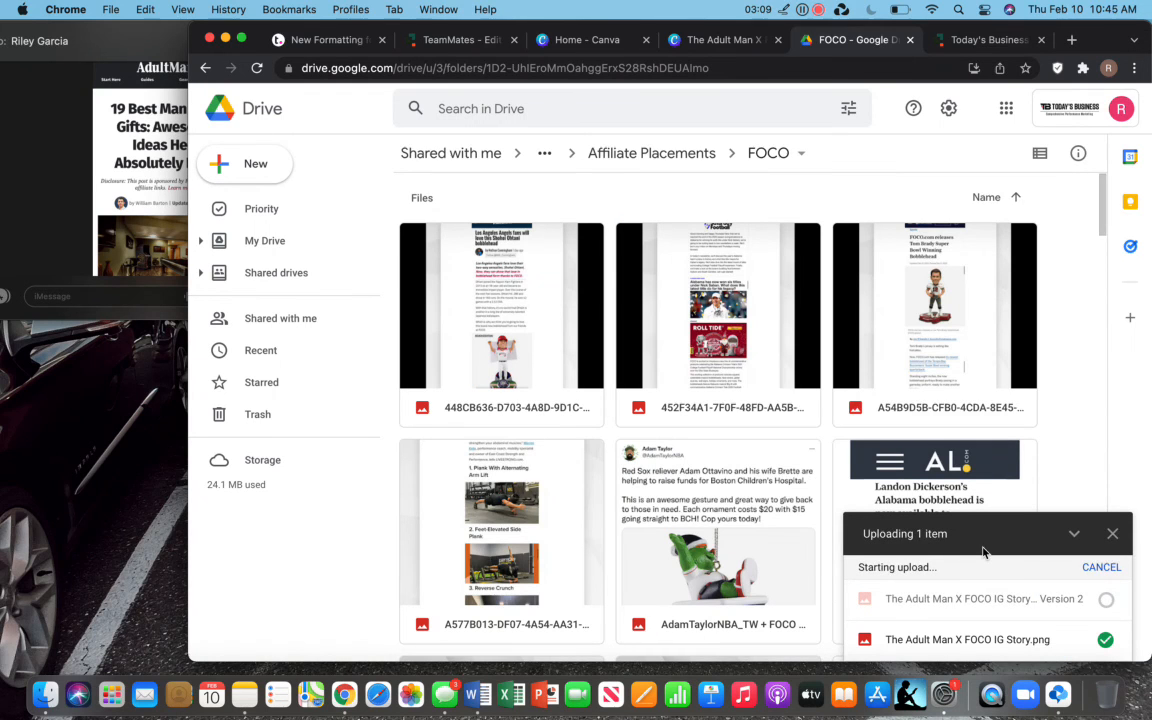
- Open the uploaded The Adult Man X FOCO IG Story.png and copy its sharing link
click(993, 600)
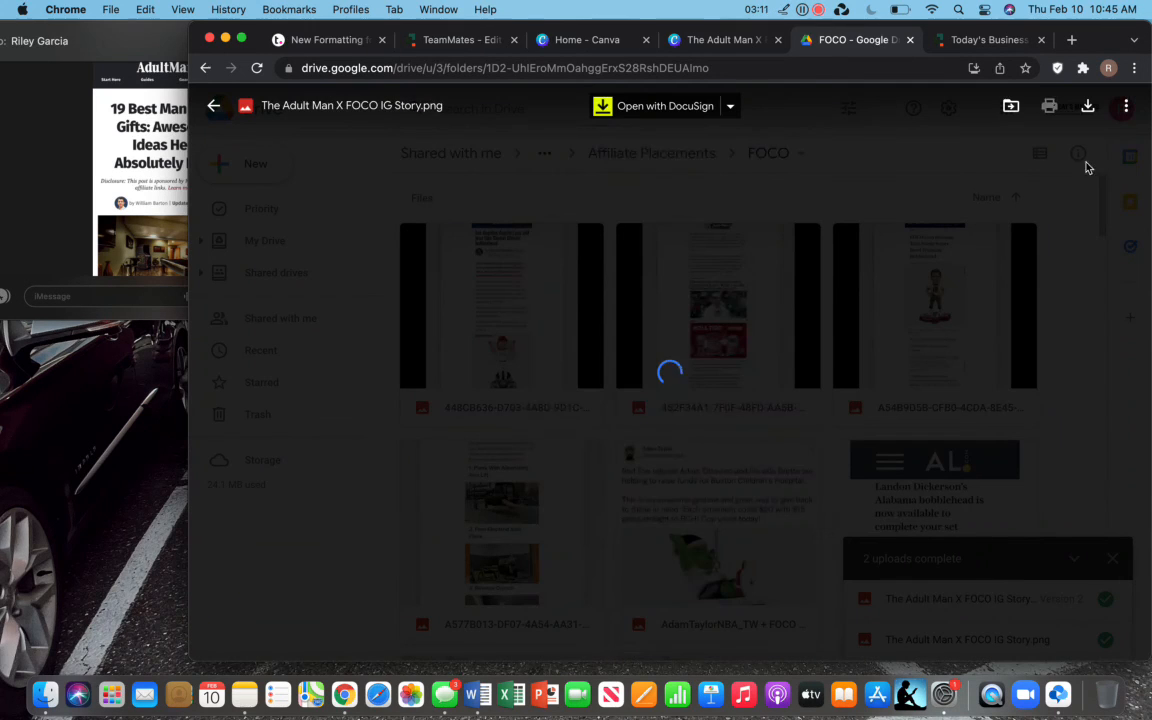
click(1126, 105)
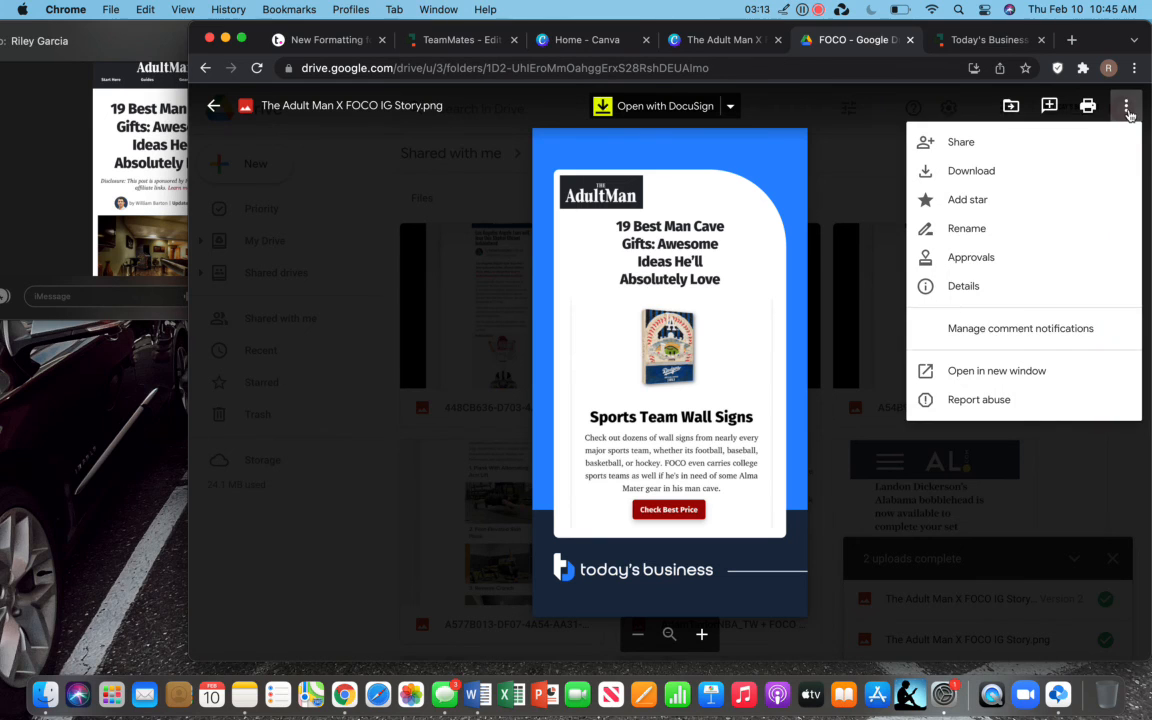
click(1052, 147)
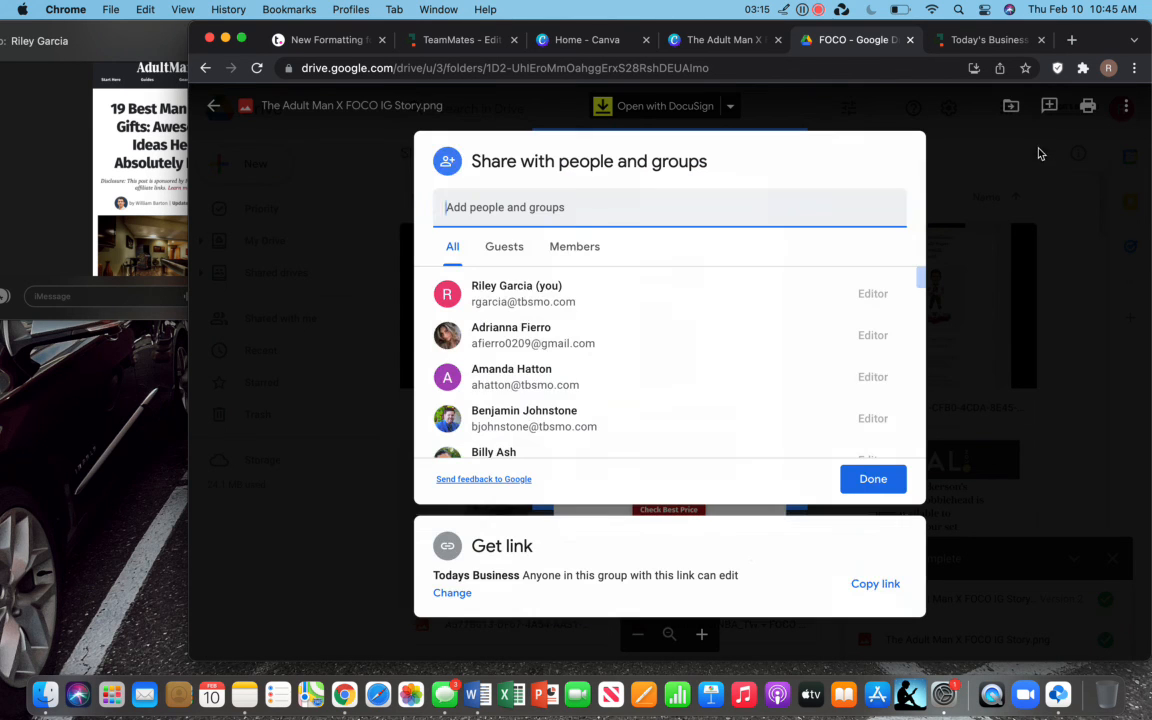
click(876, 587)
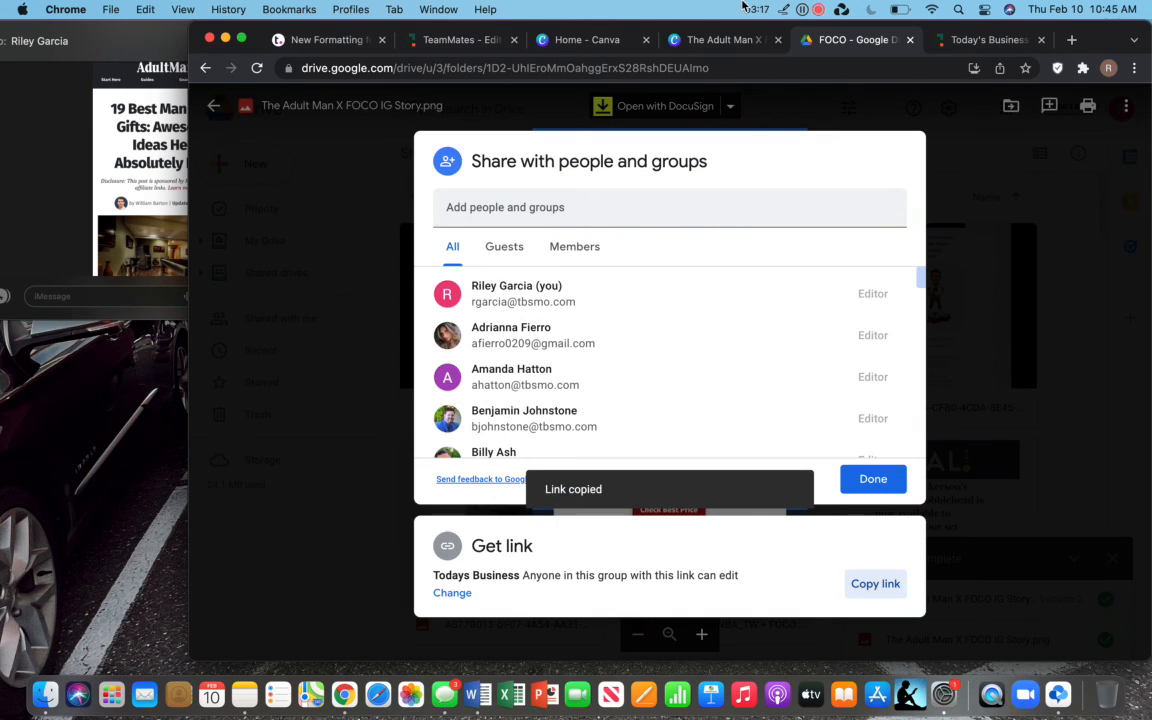
- Return to the placement record in Quickbase, paste the Drive link as the Link to TB Branded Graphic, and save and close the record
click(465, 40)
scroll(545, 334, down, 5)
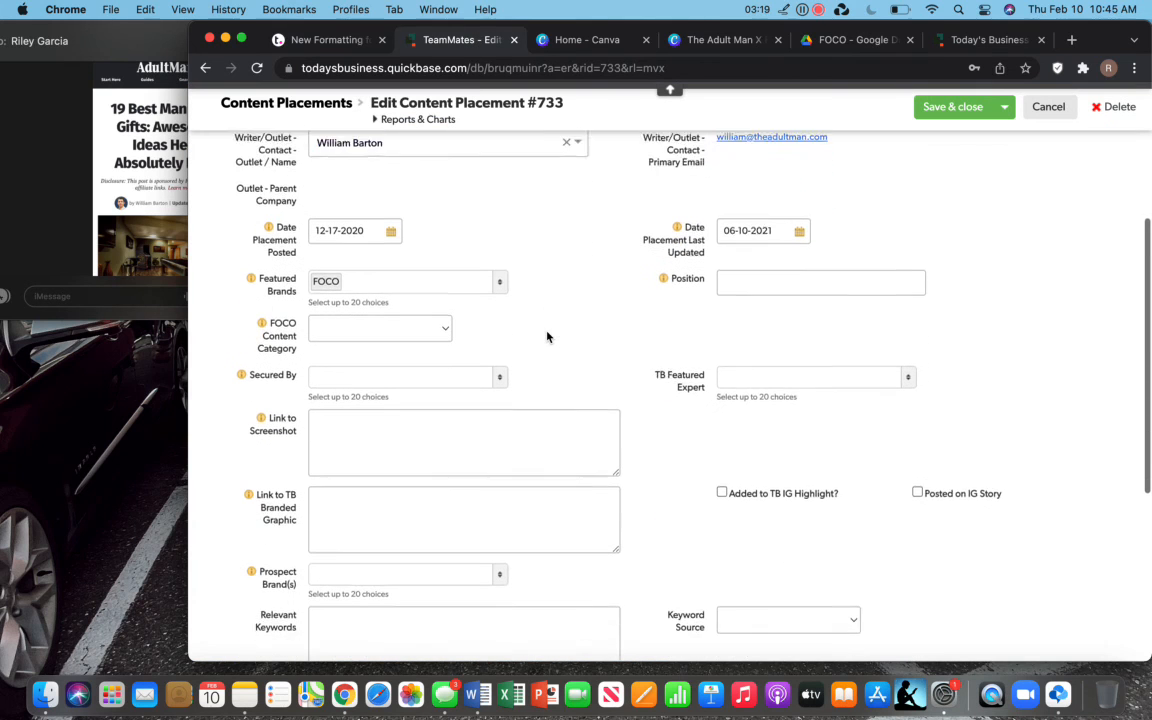
click(445, 478)
key(cmd+v)
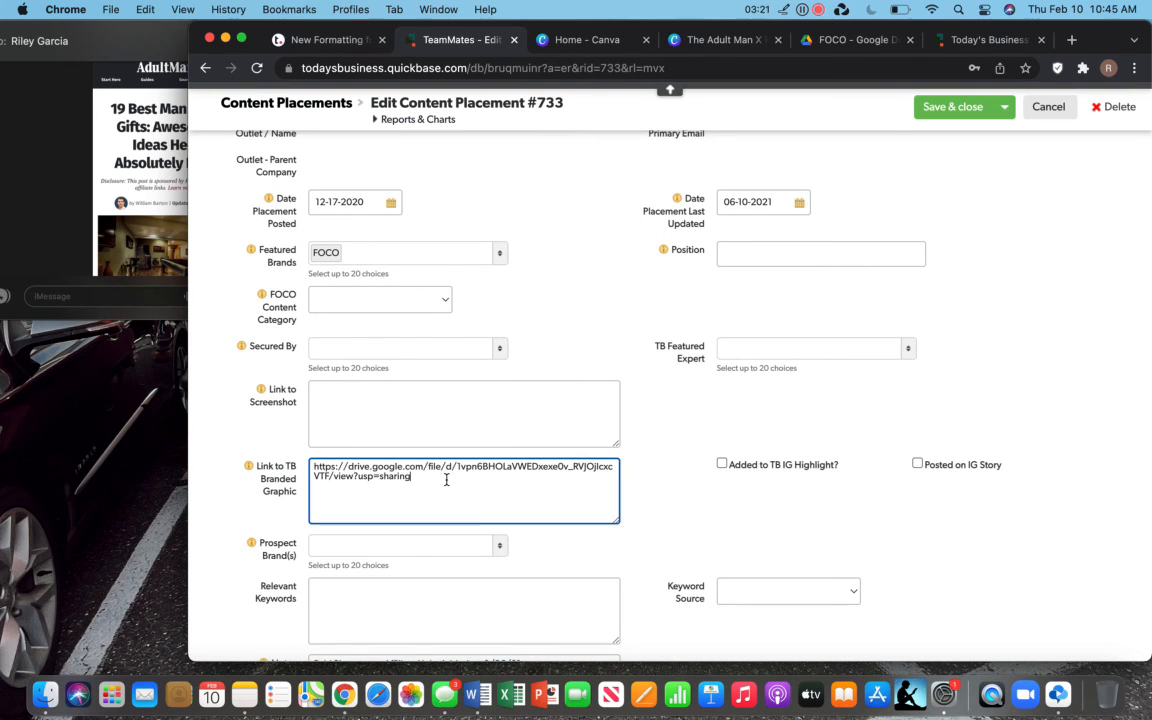
scroll(669, 474, up, 5)
click(952, 106)
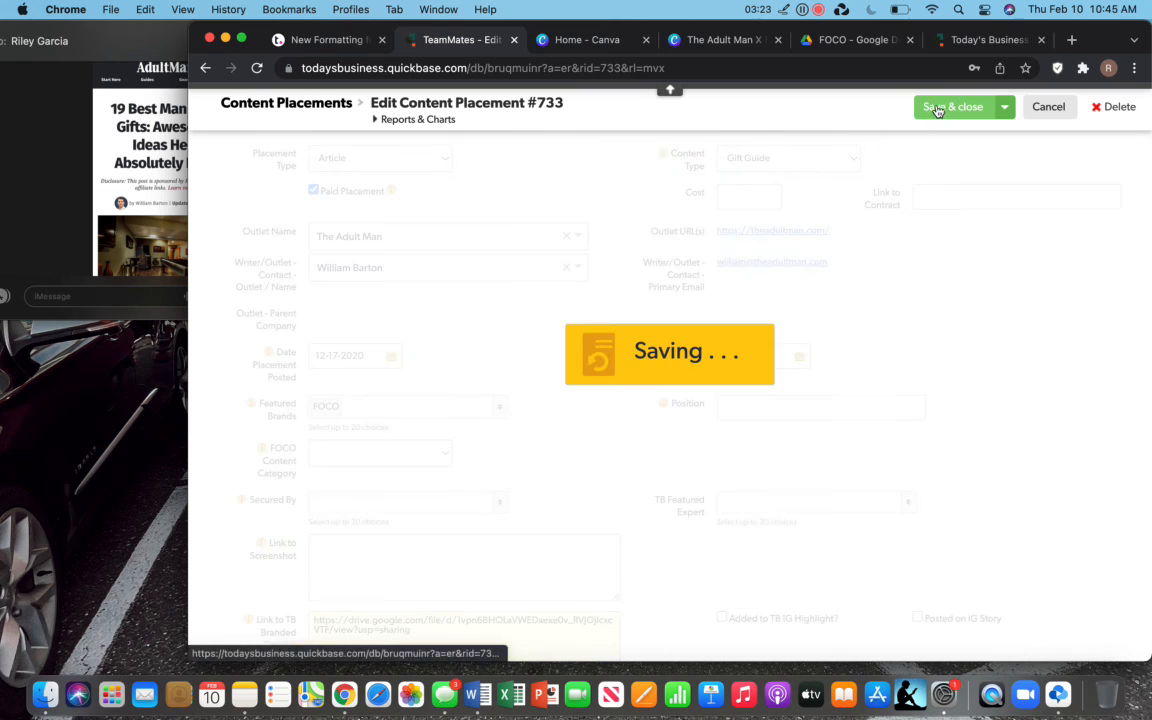